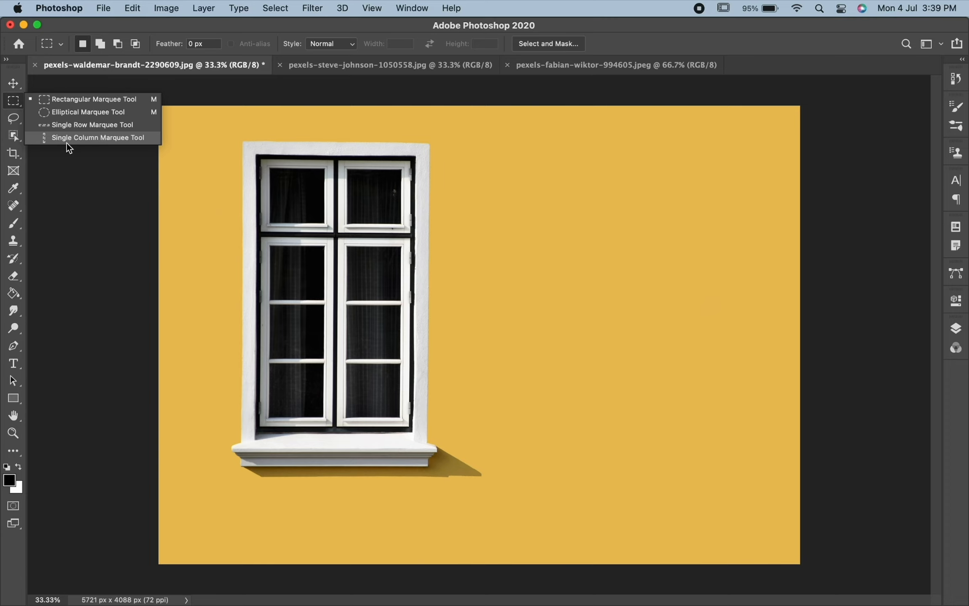
# - Draw a rectangular marquee selection around the whole window and another around its upper-left pane, clearing each one
pyautogui.click(75, 98)
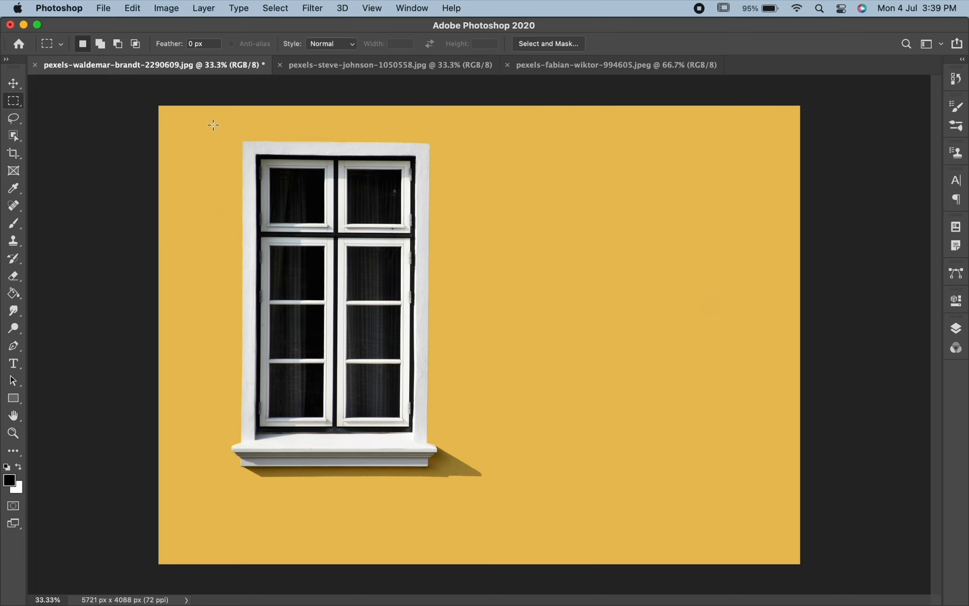
pyautogui.moveTo(214, 125); pyautogui.dragTo(490, 497)
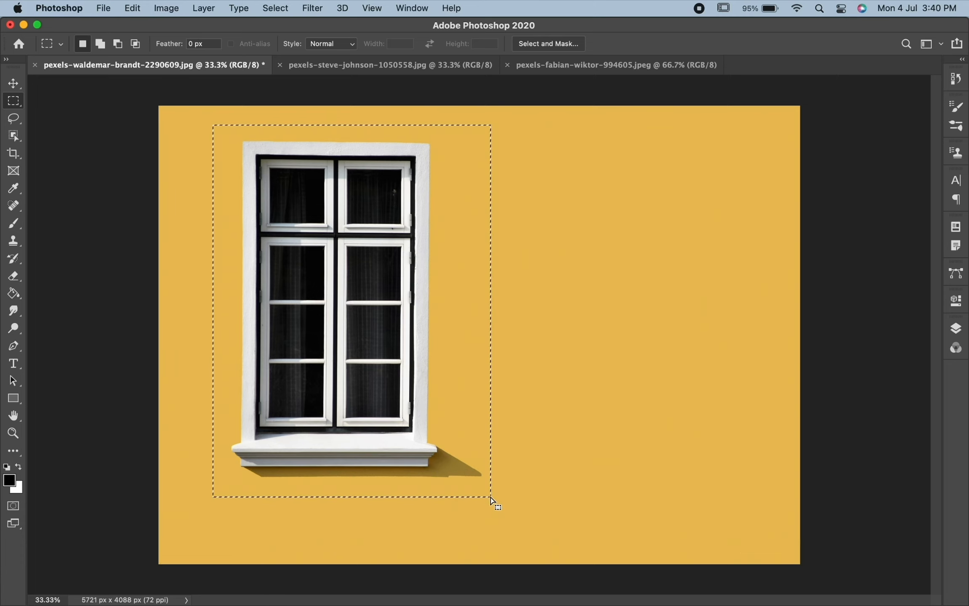
pyautogui.click(269, 169)
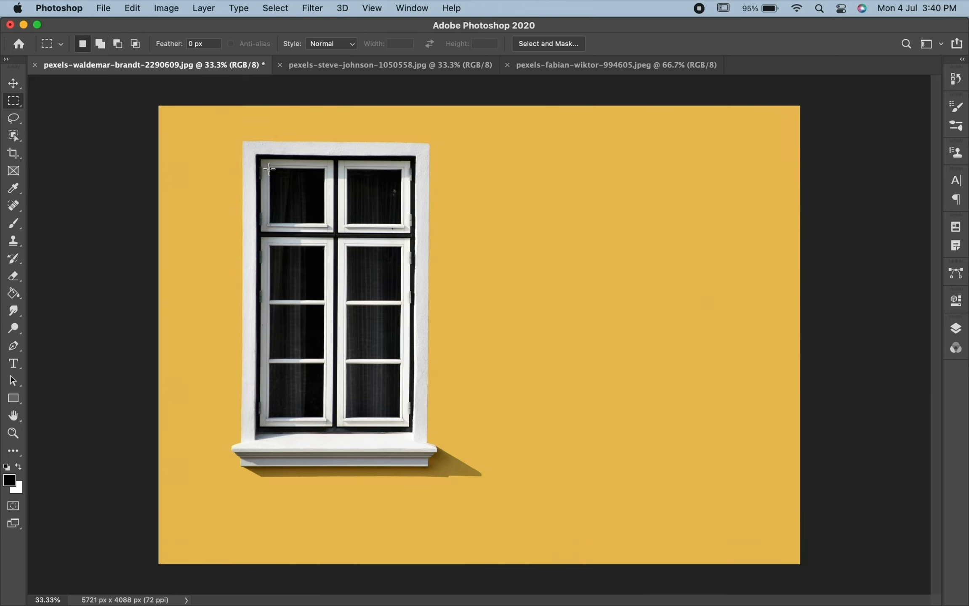
pyautogui.moveTo(268, 169); pyautogui.dragTo(324, 224)
pyautogui.click(323, 230)
# - Crop the image to a rectangular selection around the window and its shadow, and undo the crop
pyautogui.moveTo(220, 125); pyautogui.dragTo(486, 494)
pyautogui.press('c')
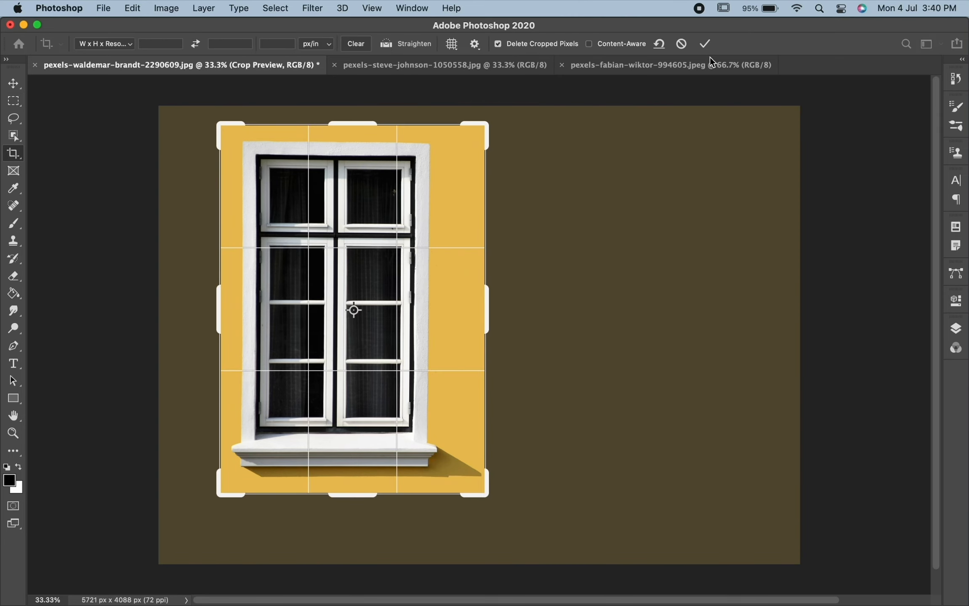
pyautogui.click(703, 47)
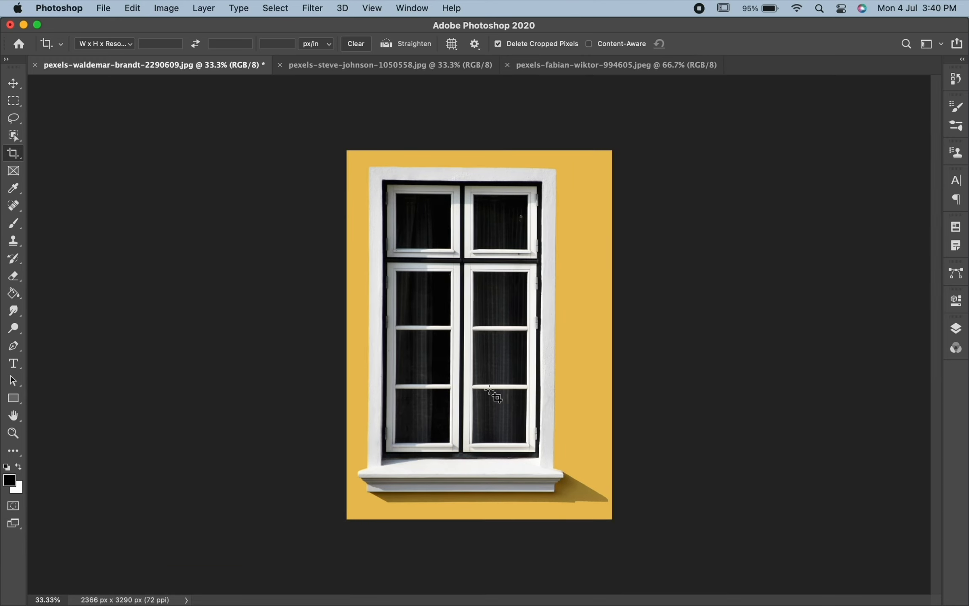
pyautogui.press('super')
pyautogui.press('super+z')
# - Duplicate the window with its shadow onto the empty wall to its right using a rectangular selection, and undo the copy
pyautogui.click(14, 101)
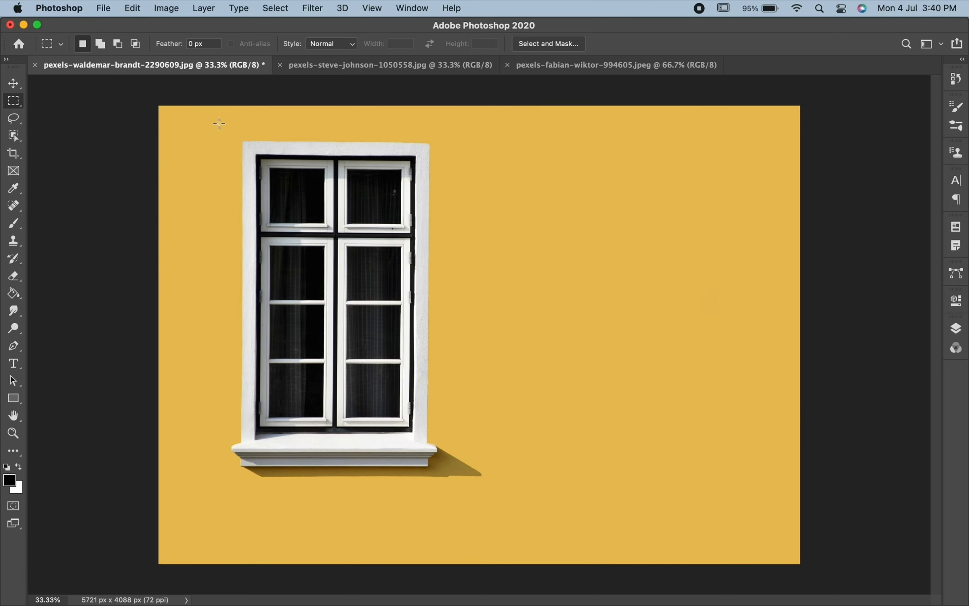
pyautogui.moveTo(219, 123); pyautogui.dragTo(492, 504)
pyautogui.press('alt')
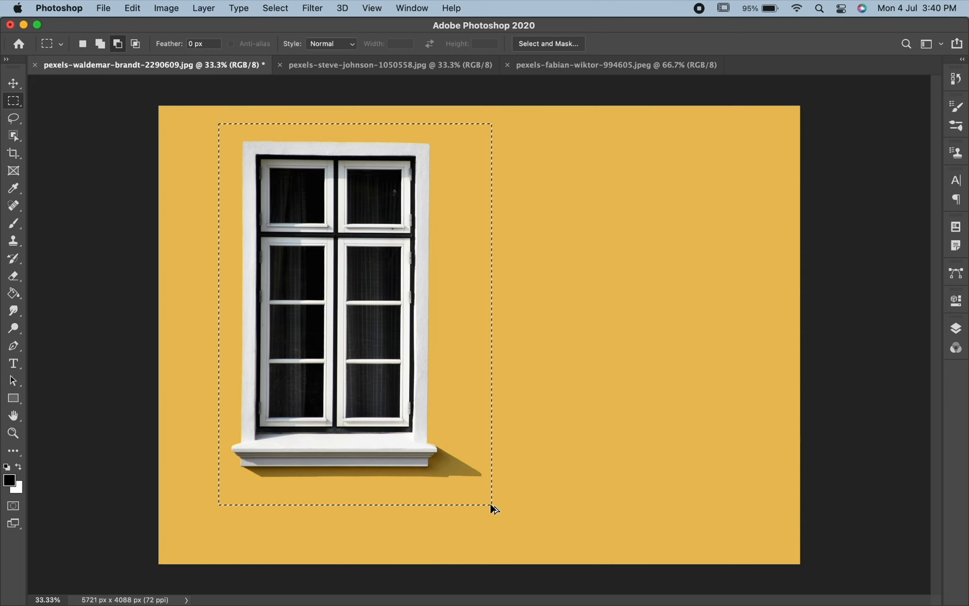
pyautogui.moveTo(368, 439); pyautogui.dragTo(649, 437)
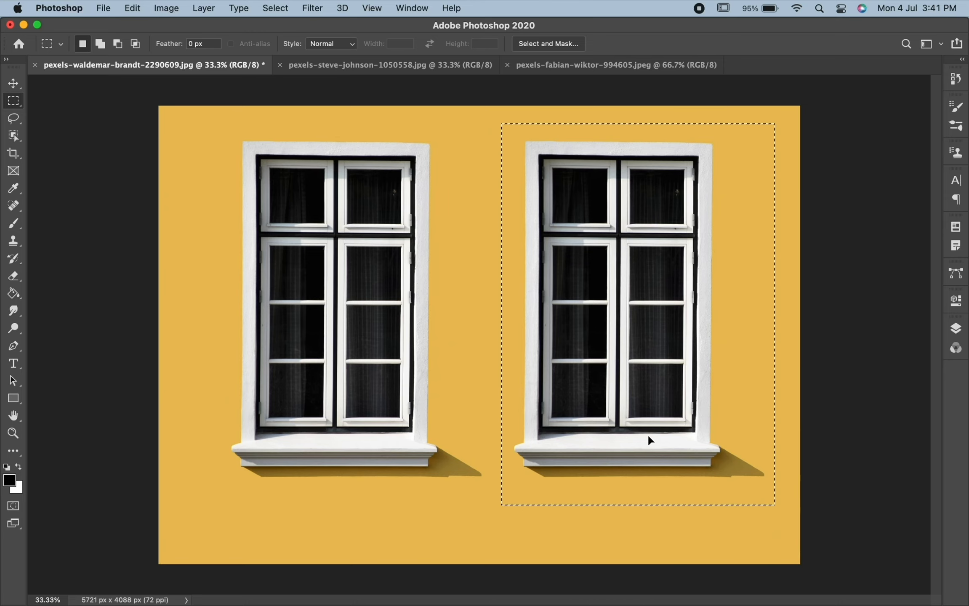
pyautogui.press('super+d')
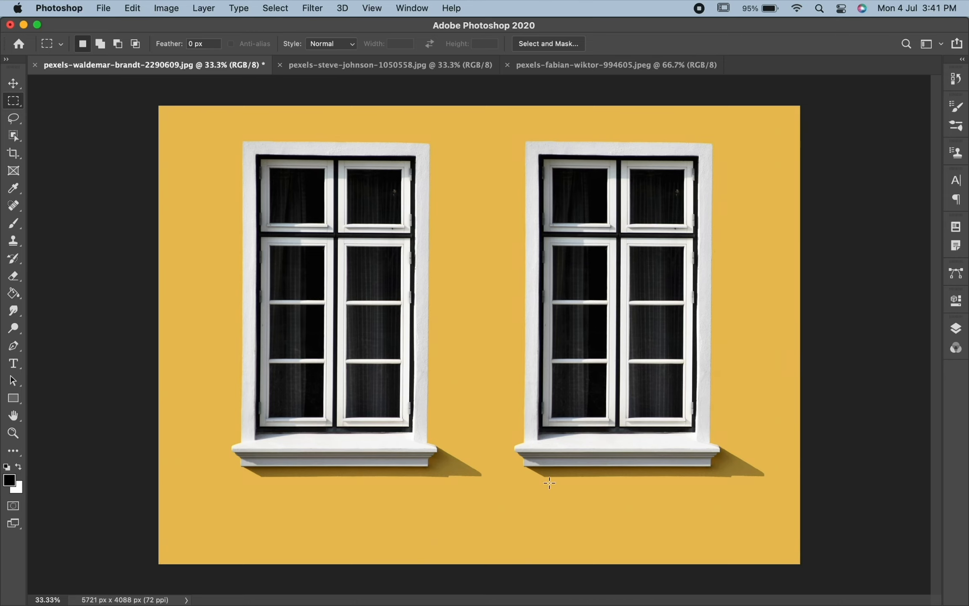
pyautogui.press('super+z')
pyautogui.press('super+z')
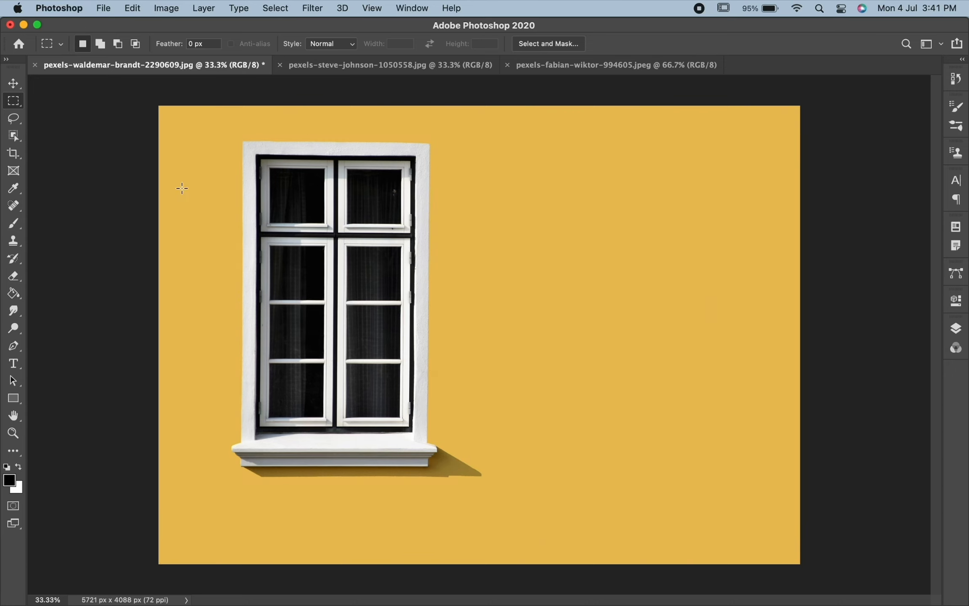
# - Select a rectangle of wall beside the window and add an overlapping rectangle around the window to the selection
pyautogui.press('alt')
pyautogui.moveTo(448, 146); pyautogui.dragTo(608, 333)
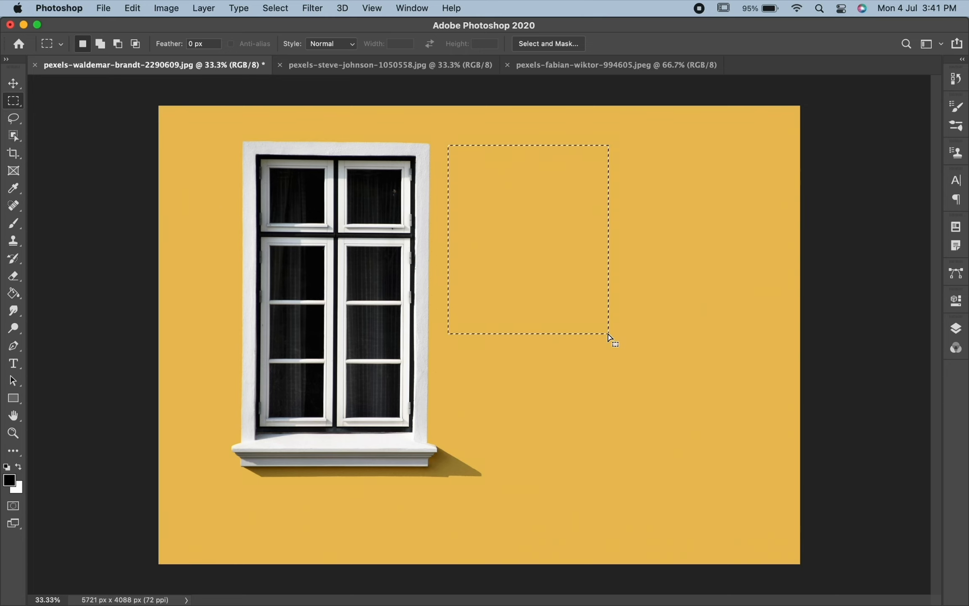
pyautogui.click(100, 43)
pyautogui.moveTo(453, 142); pyautogui.dragTo(218, 490)
# - Subtract a rectangle covering the window from the selection and intersect the remainder with an overlapping rectangle on the wall
pyautogui.click(117, 44)
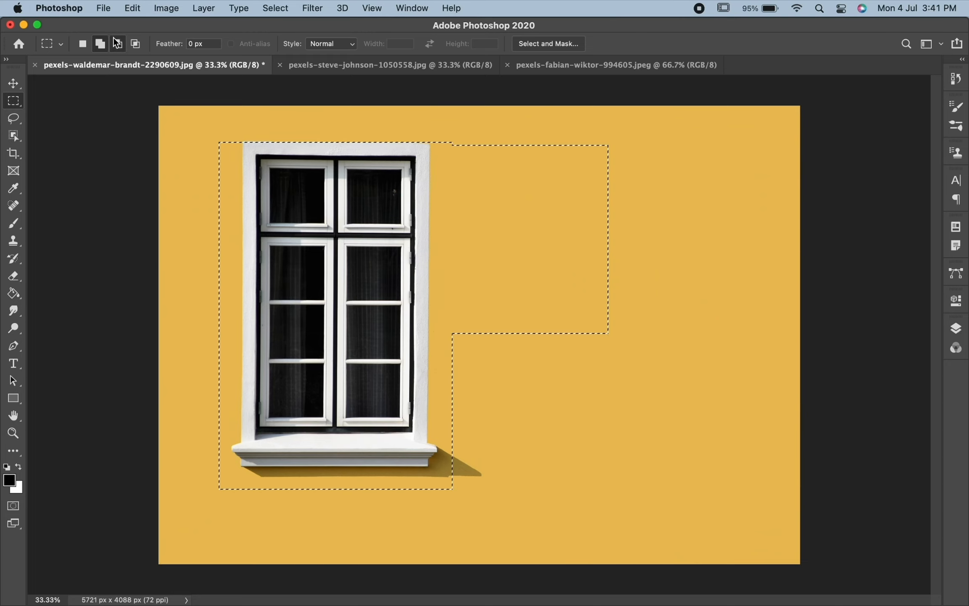
pyautogui.moveTo(198, 124); pyautogui.dragTo(486, 526)
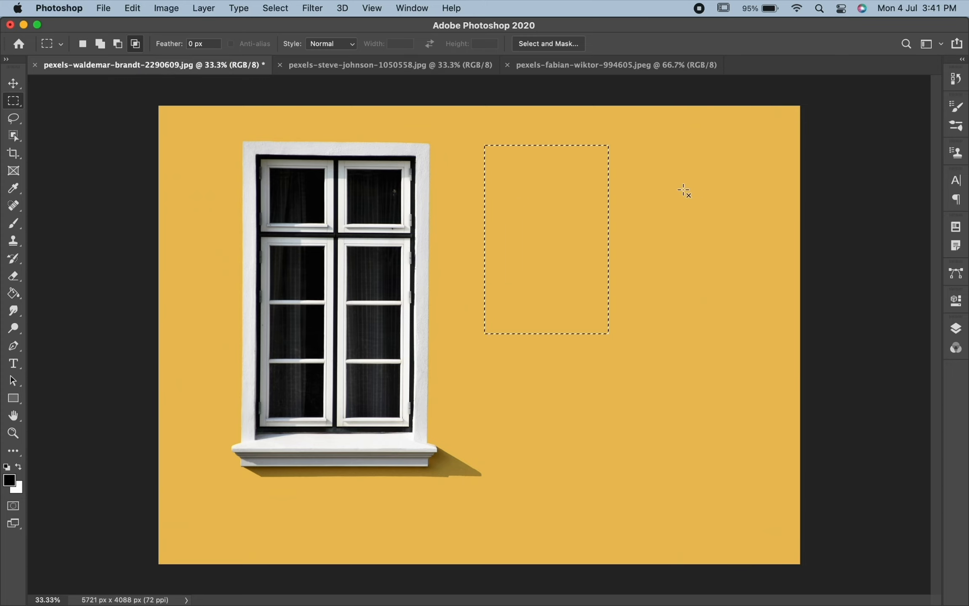
pyautogui.moveTo(680, 191); pyautogui.dragTo(519, 382)
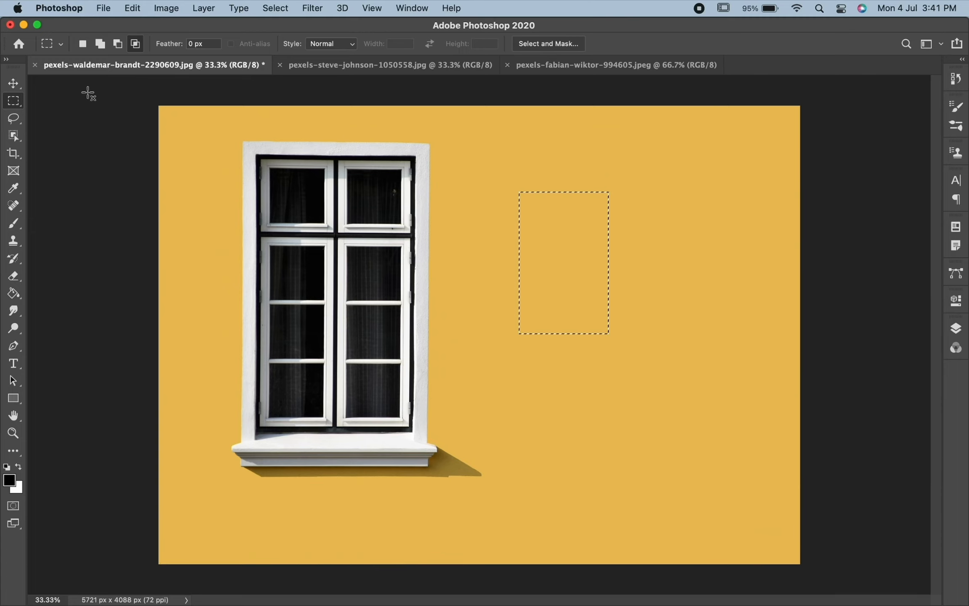
# - Fill a new, unfeathered rectangular selection on the wall beside the window with black and deselect it
pyautogui.click(83, 43)
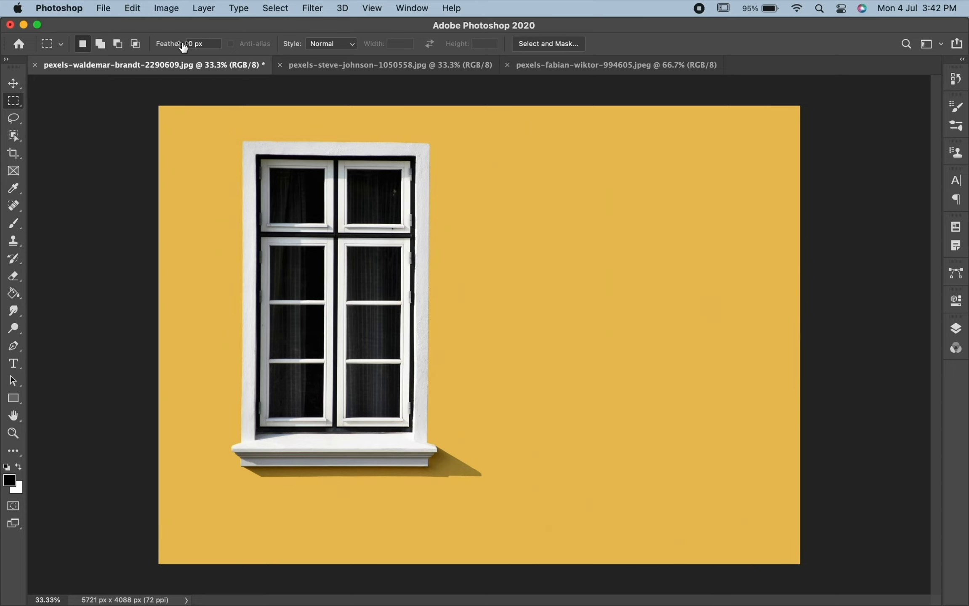
pyautogui.moveTo(469, 147); pyautogui.dragTo(571, 241)
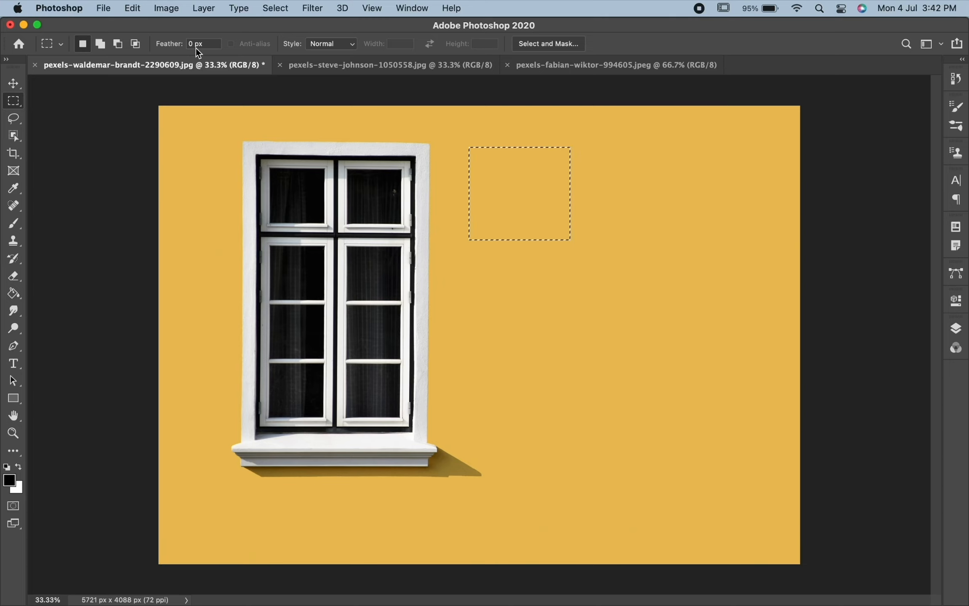
pyautogui.press('alt')
pyautogui.hotkey('alt', 'BackSpace')
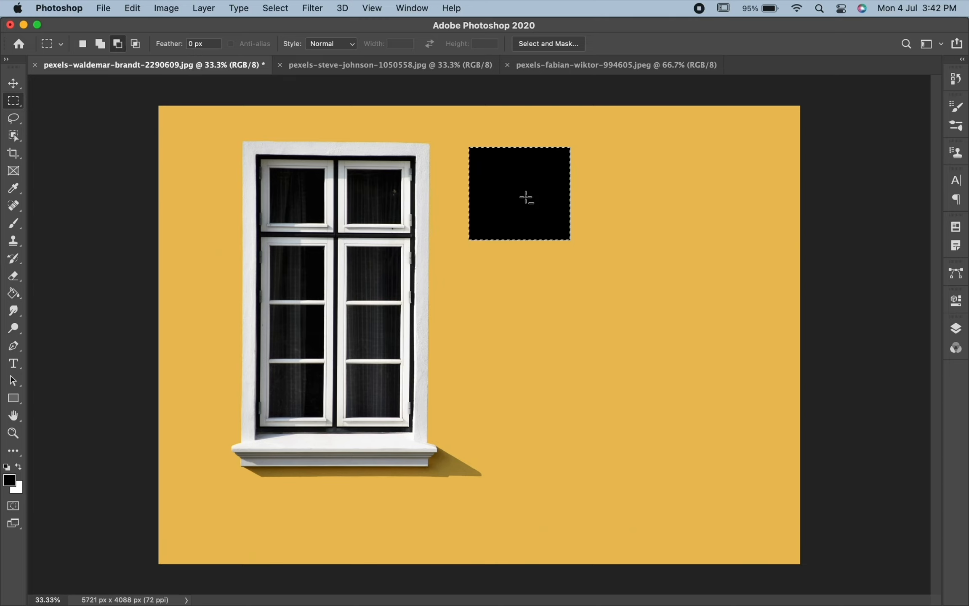
pyautogui.press('super+d')
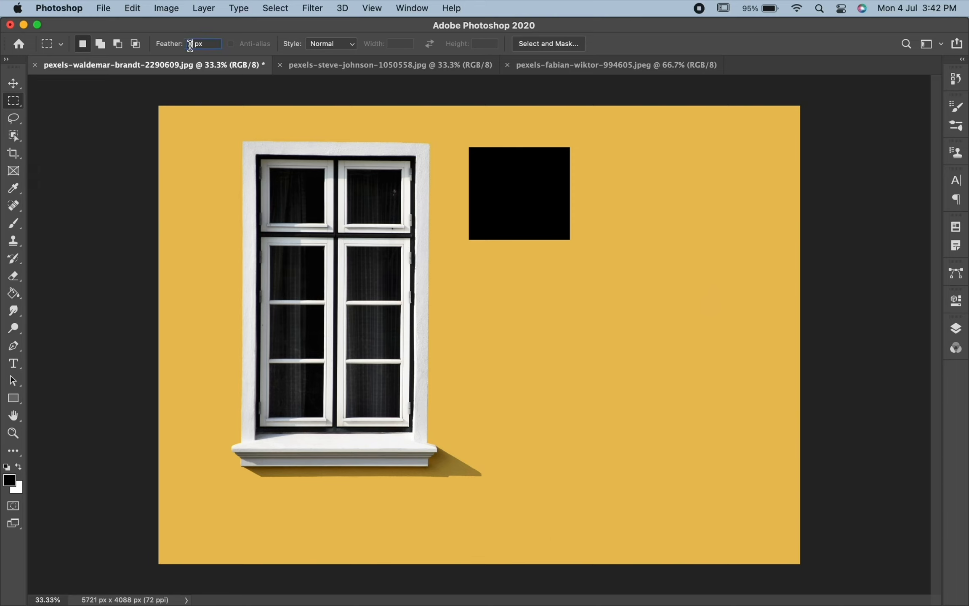
# - Set the marquee feather to 20 px, fill a rectangular selection below the black square with black, and deselect it
pyautogui.write('20')
pyautogui.press('Return')
pyautogui.moveTo(469, 250); pyautogui.dragTo(583, 346)
pyautogui.hotkey('alt', 'BackSpace')
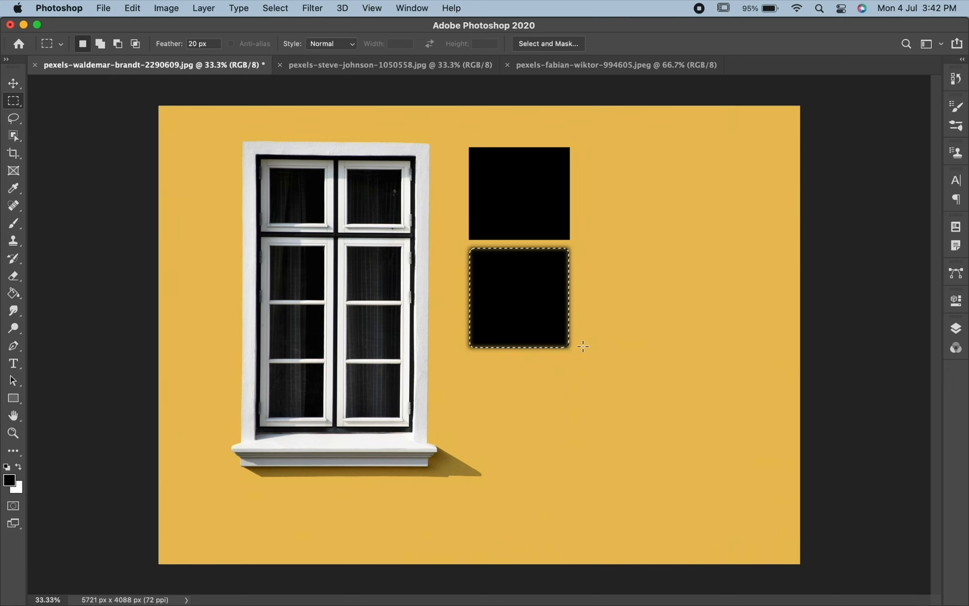
pyautogui.press('super+d')
# - Compare the edges of the two black squares up close, undo both fills, and clear the restored selection
pyautogui.press('super+plus')
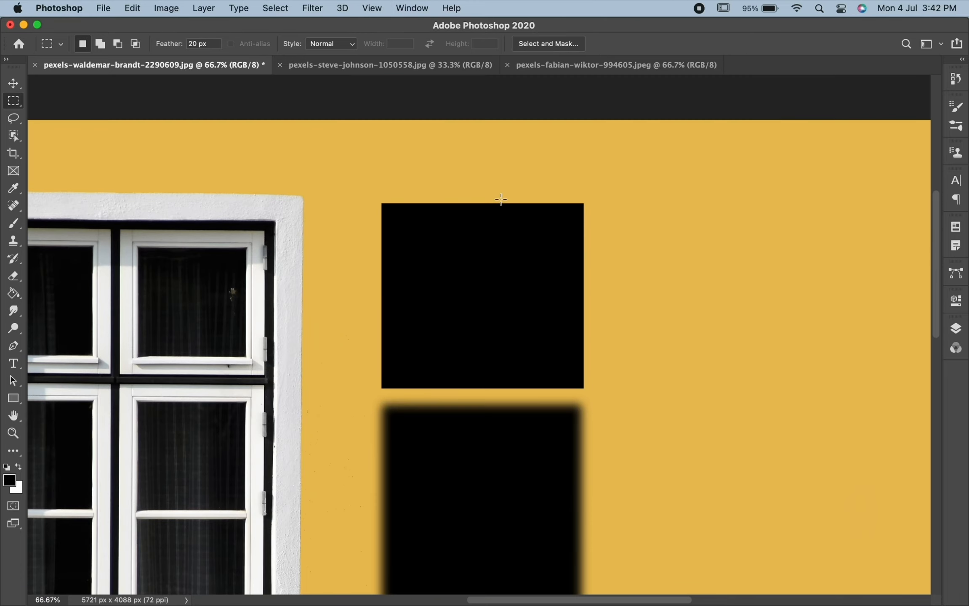
pyautogui.scroll(-10, 502, 459)
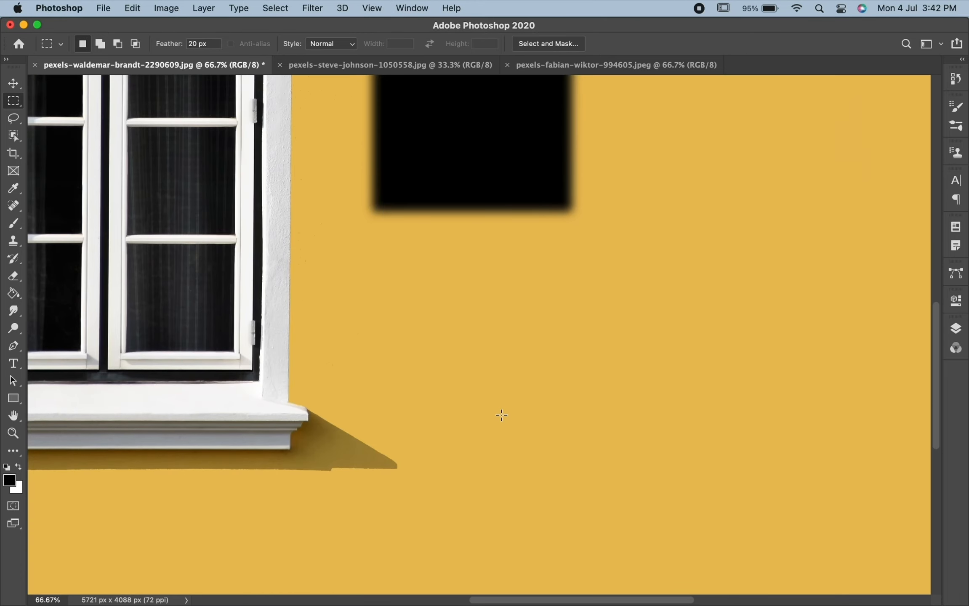
pyautogui.scroll(5, 500, 412)
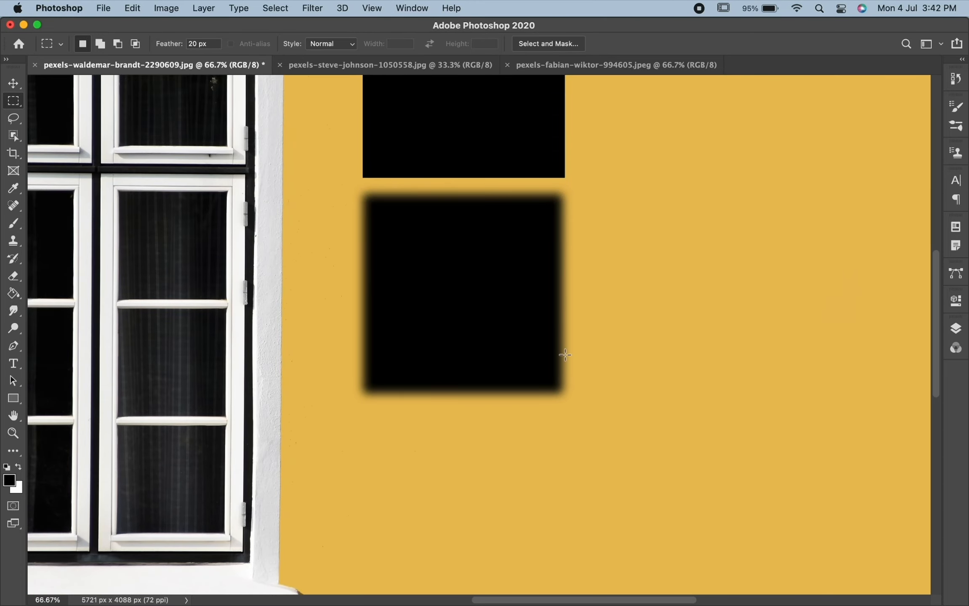
pyautogui.press('super+0')
pyautogui.press('super+z')
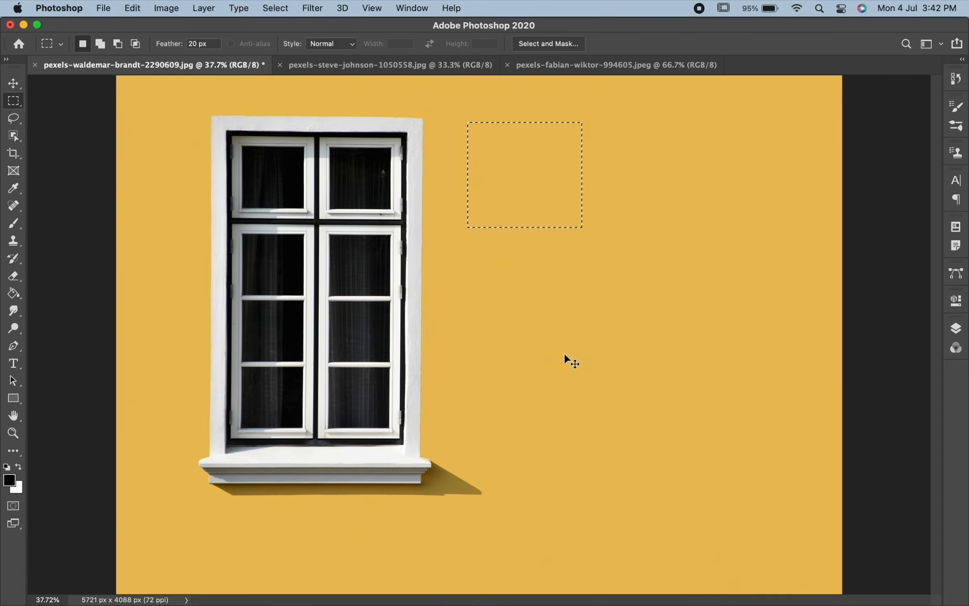
pyautogui.press('super+d')
# - Set the marquee style to Fixed Ratio and draw several trial selections on the wall beside the window
pyautogui.click(331, 43)
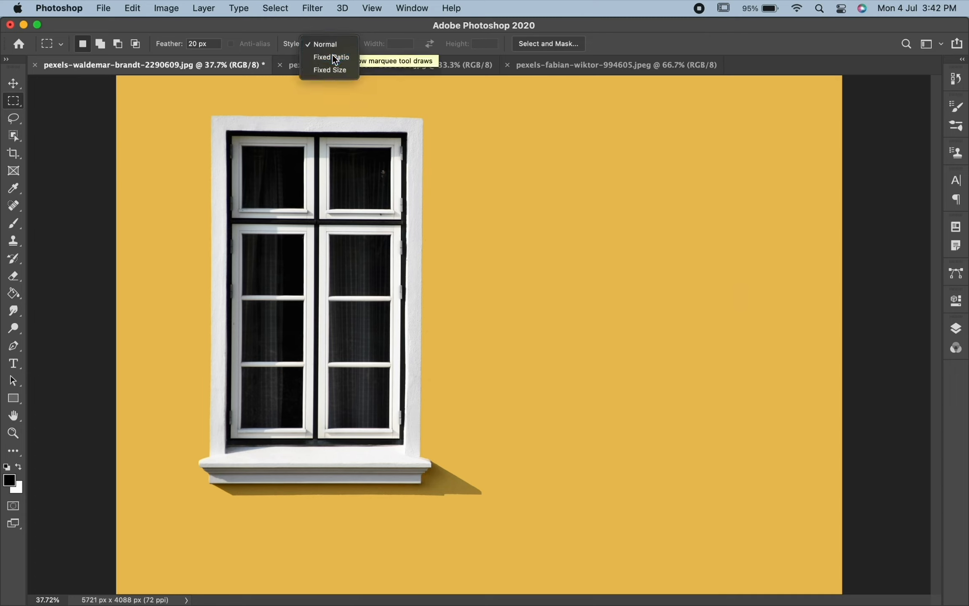
pyautogui.click(332, 56)
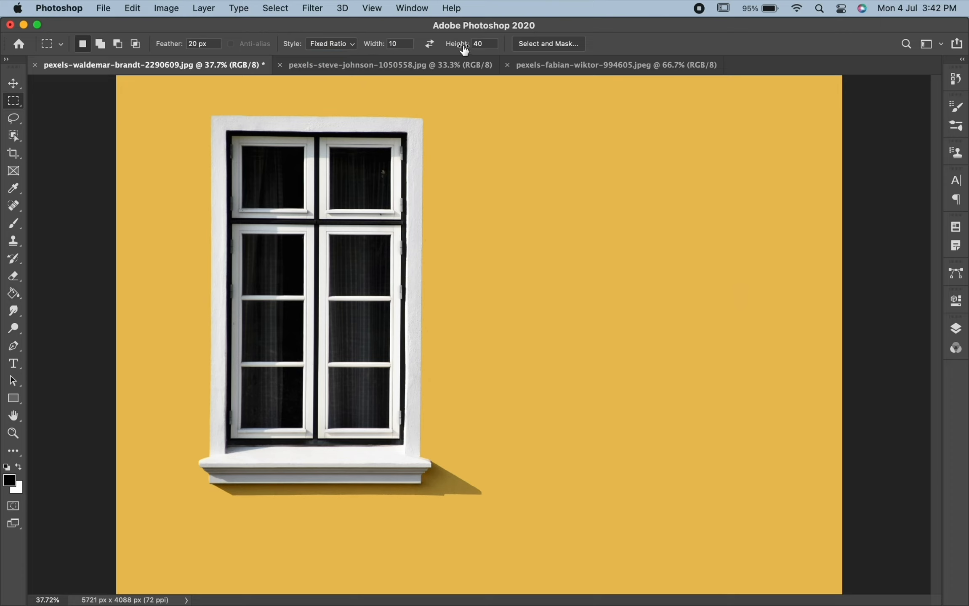
pyautogui.moveTo(467, 131); pyautogui.dragTo(574, 417)
pyautogui.moveTo(584, 173); pyautogui.dragTo(727, 477)
pyautogui.moveTo(749, 218); pyautogui.dragTo(449, 316)
pyautogui.moveTo(621, 166); pyautogui.dragTo(476, 390)
# - Place a selection on the wall using the Fixed Size marquee style, and return the style to Normal
pyautogui.click(325, 43)
pyautogui.click(326, 59)
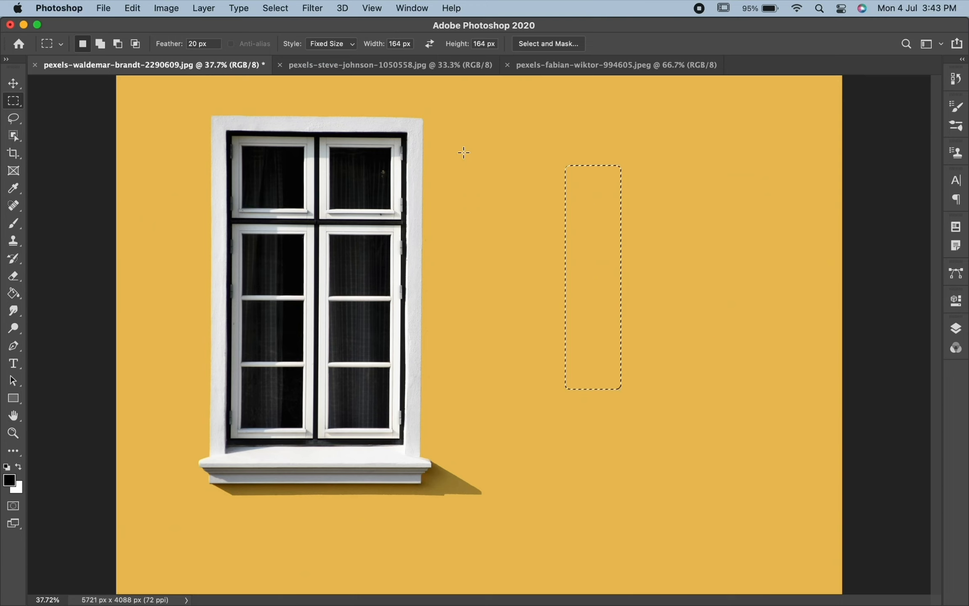
pyautogui.moveTo(462, 138); pyautogui.dragTo(512, 162)
pyautogui.click(331, 44)
pyautogui.click(322, 16)
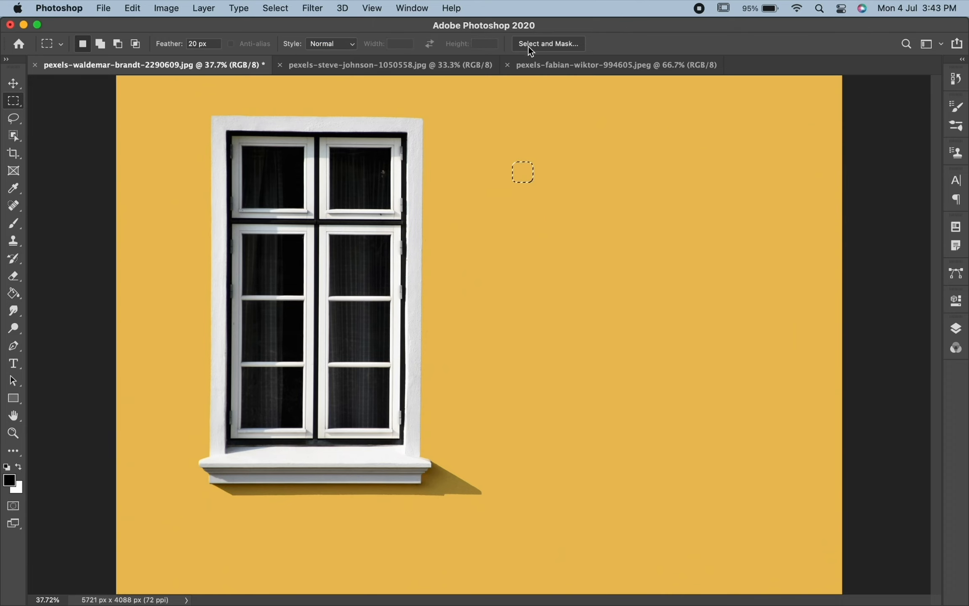
pyautogui.click(514, 78)
pyautogui.click(523, 45)
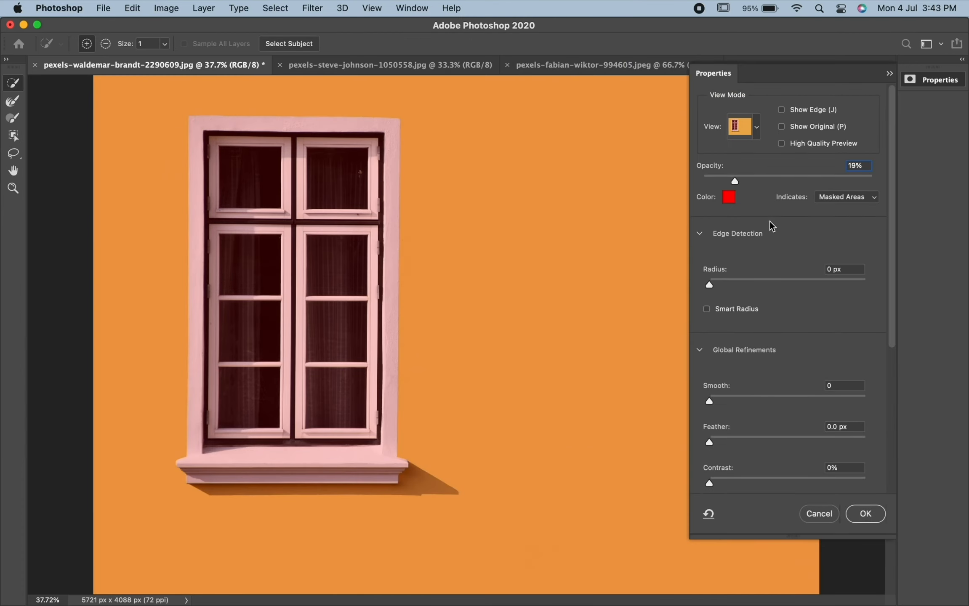
pyautogui.click(831, 514)
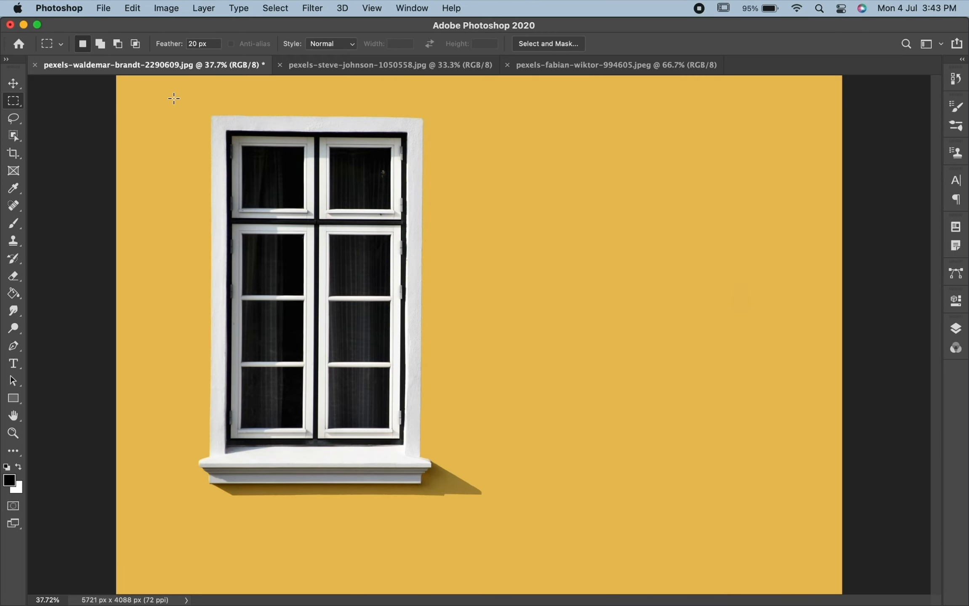
# - Select the window and its shadow with a rectangular marquee and apply a 114 px feather through Select and Mask
pyautogui.moveTo(174, 98); pyautogui.dragTo(503, 522)
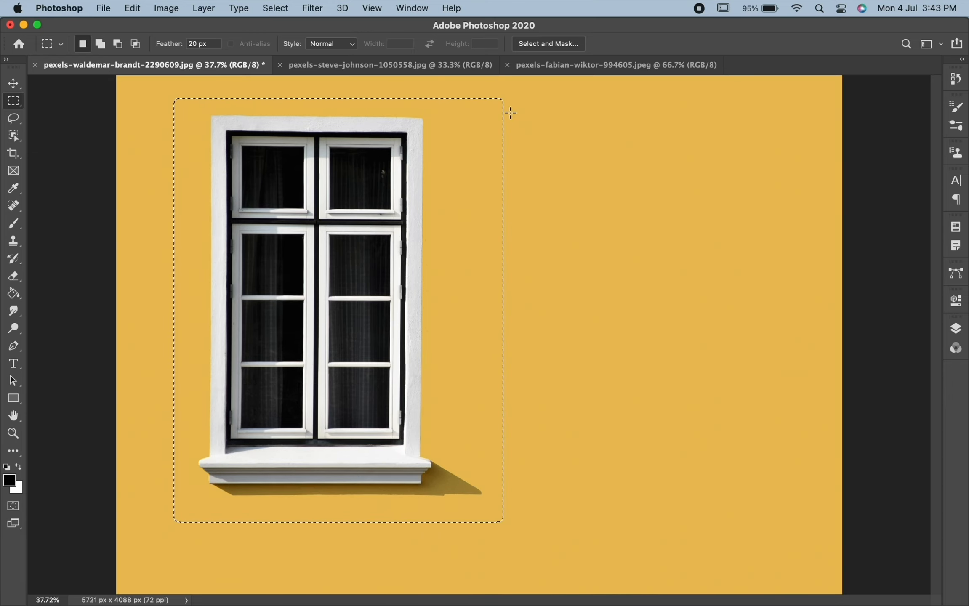
pyautogui.click(530, 46)
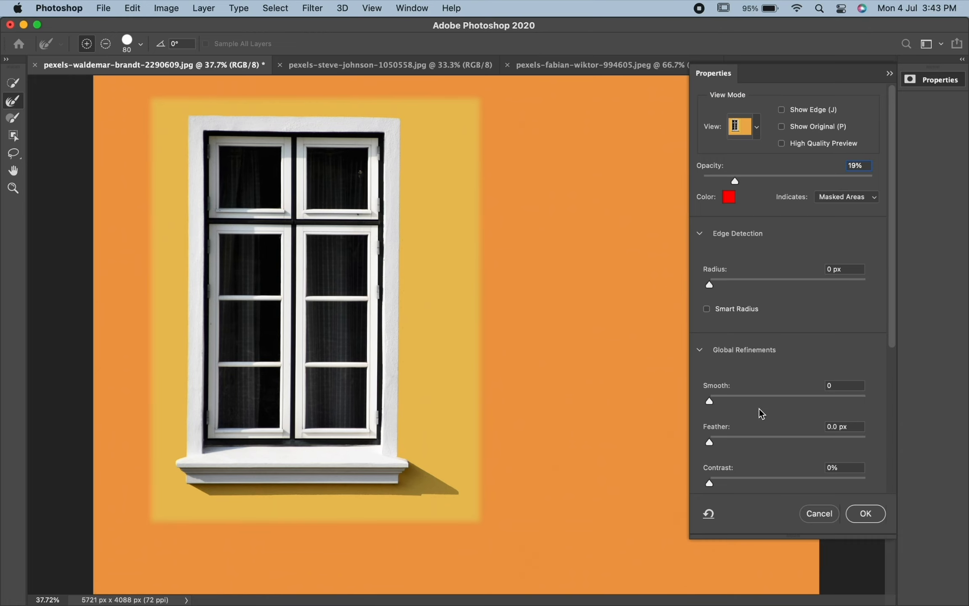
pyautogui.click(722, 439)
pyautogui.moveTo(722, 438); pyautogui.dragTo(814, 441)
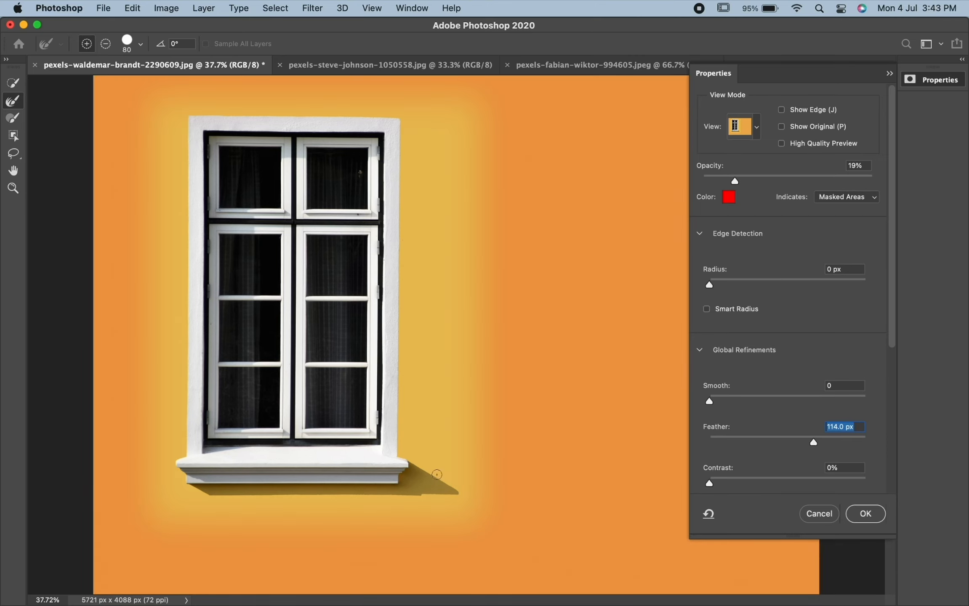
pyautogui.click(867, 514)
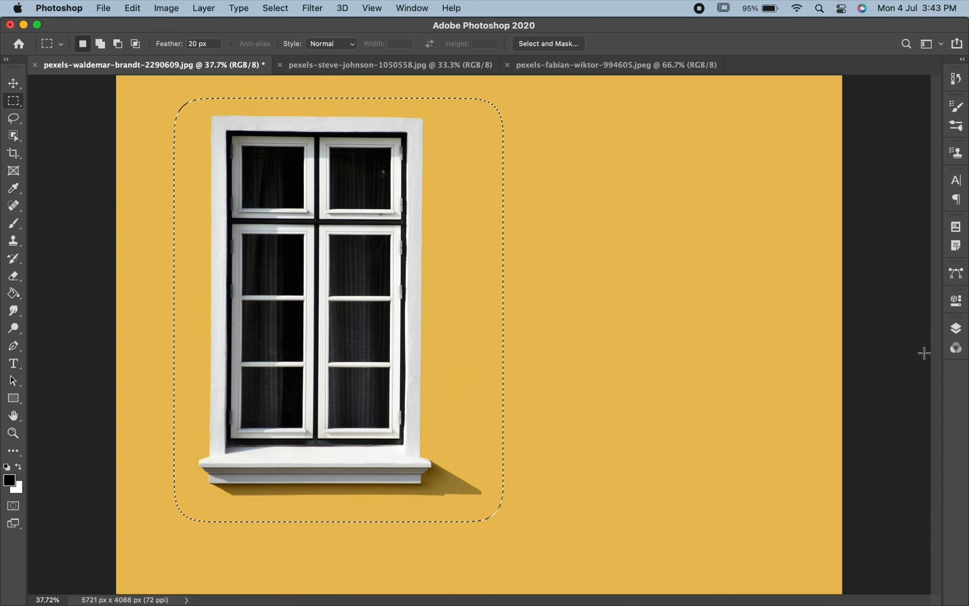
# - Add a layer mask to the Background layer from the feathered window selection
pyautogui.click(955, 331)
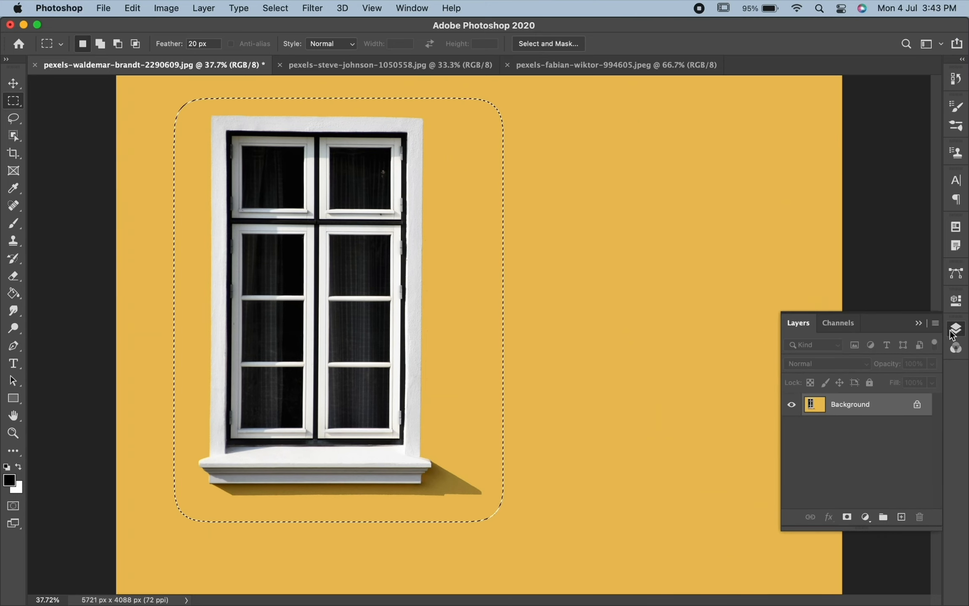
pyautogui.click(847, 517)
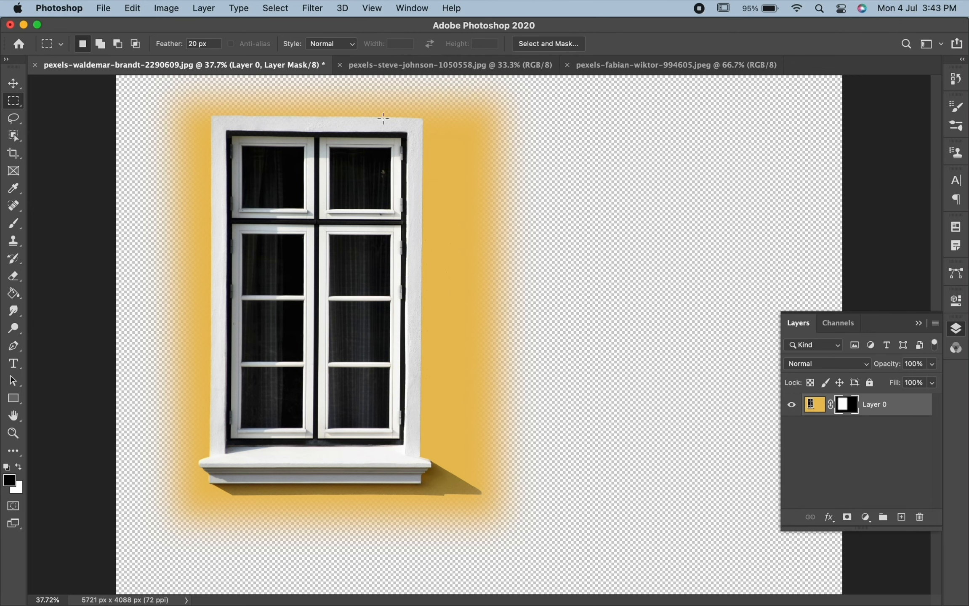
# - Switch to the camera lens photo, make a trial selection over the lens with the Elliptical Marquee Tool, and clear it
pyautogui.click(401, 67)
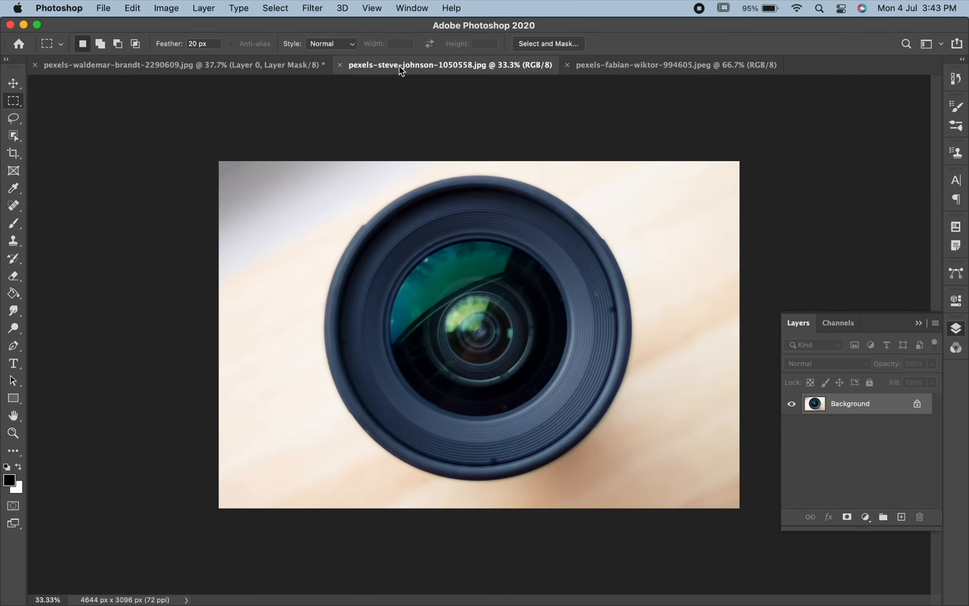
pyautogui.rightClick(16, 102)
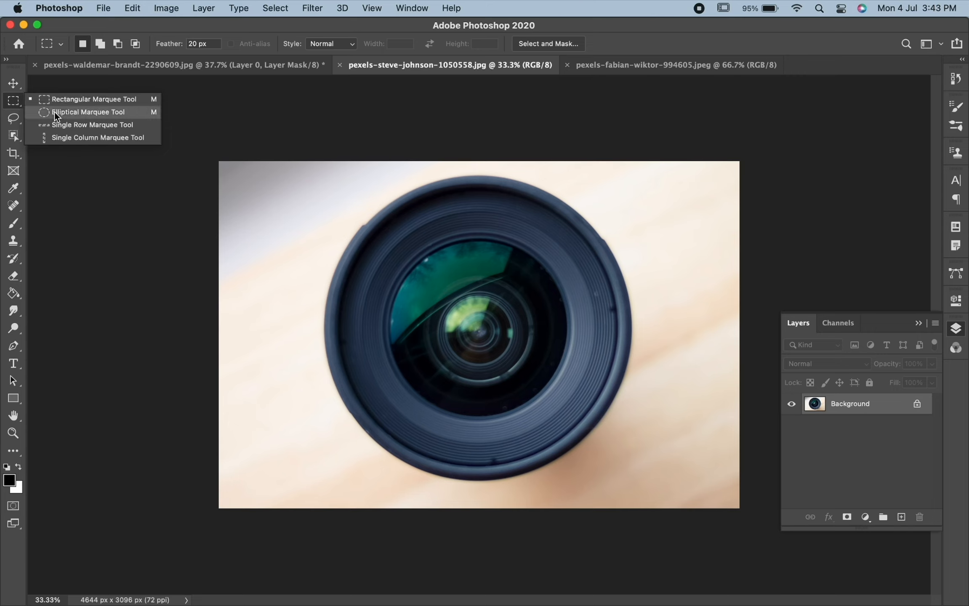
pyautogui.click(81, 114)
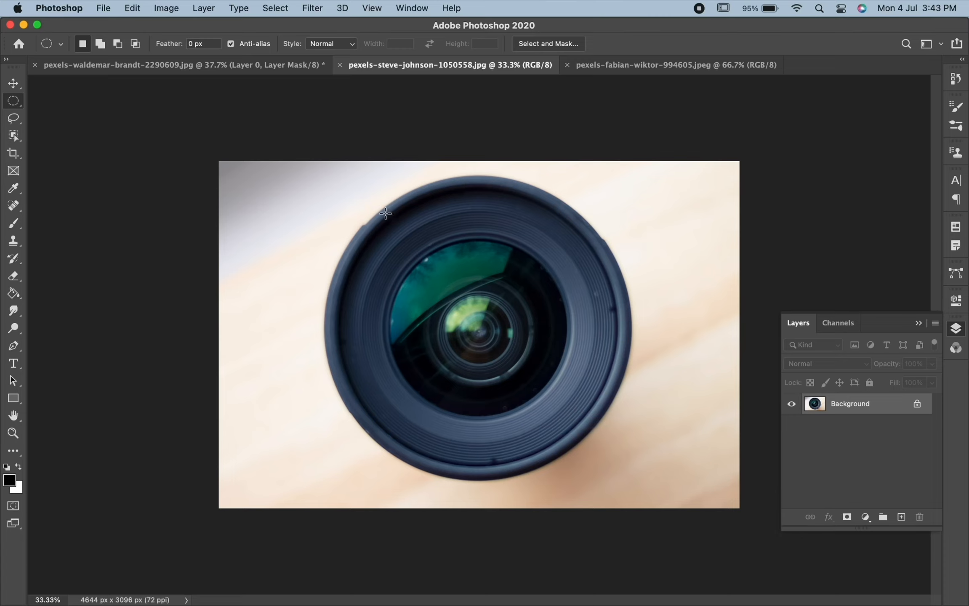
pyautogui.moveTo(356, 197); pyautogui.dragTo(630, 468)
pyautogui.press('super+d')
# - Draw a circular selection from the lens's centre out to its rim, deselect it, and undo back to the circular selection
pyautogui.moveTo(479, 331); pyautogui.dragTo(709, 363)
pyautogui.press('super+d')
pyautogui.press('super+z')
pyautogui.press('super+z')
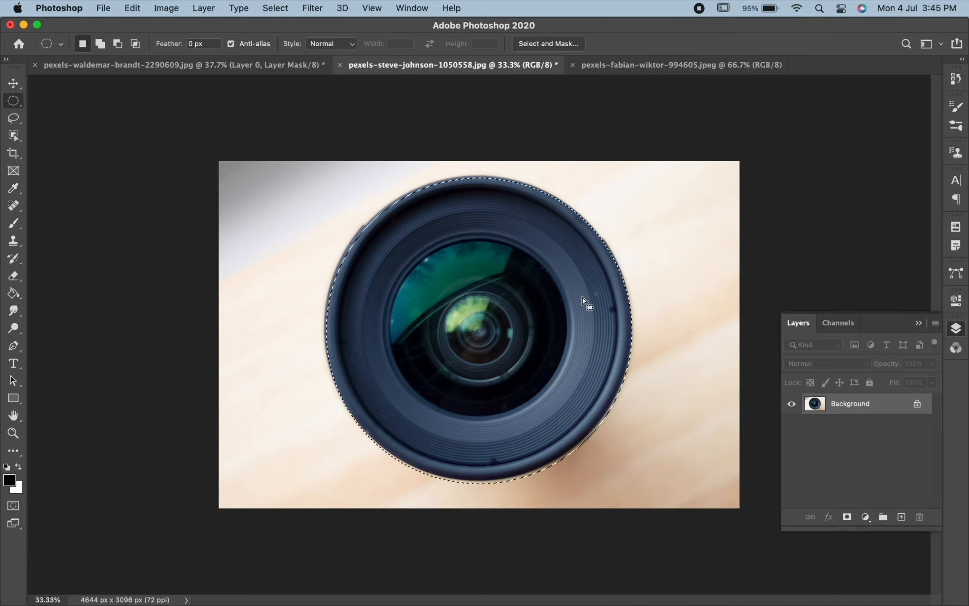
# - Fit the circular selection to the lens rim with Transform Selection at 99.93% scale and add a layer mask from it
pyautogui.rightClick(422, 214)
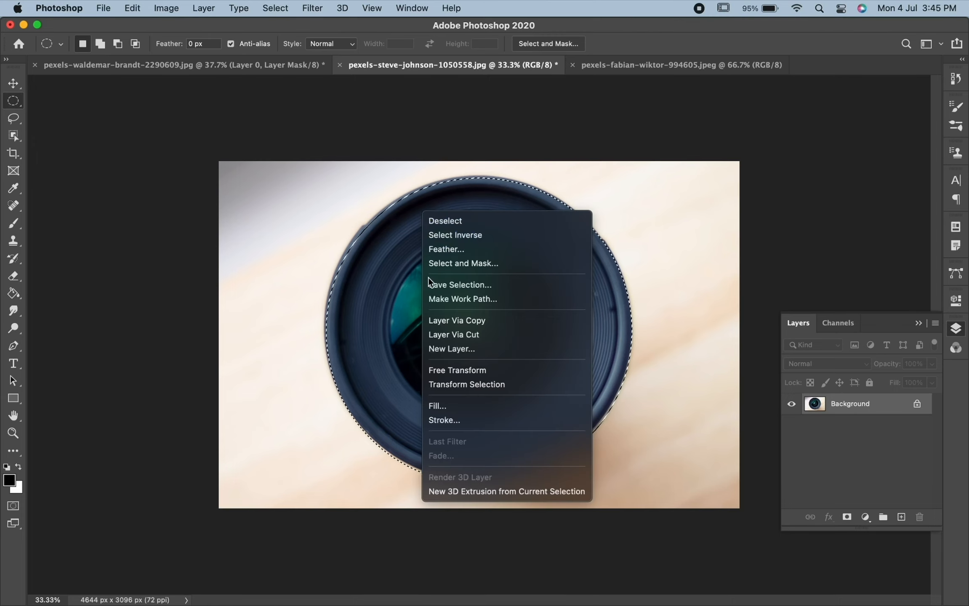
pyautogui.click(434, 384)
pyautogui.moveTo(326, 331); pyautogui.dragTo(325, 329)
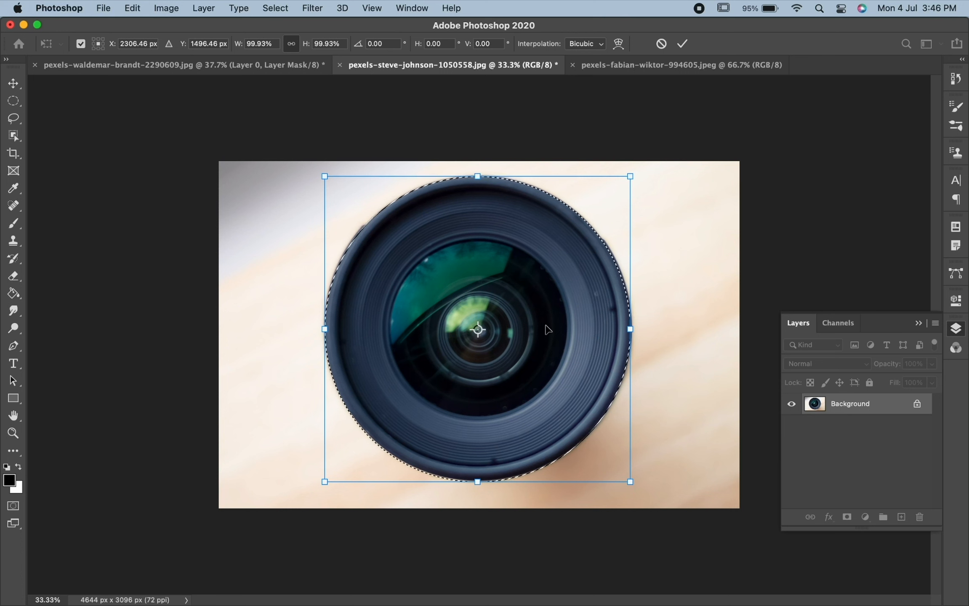
pyautogui.press('Return')
pyautogui.click(846, 518)
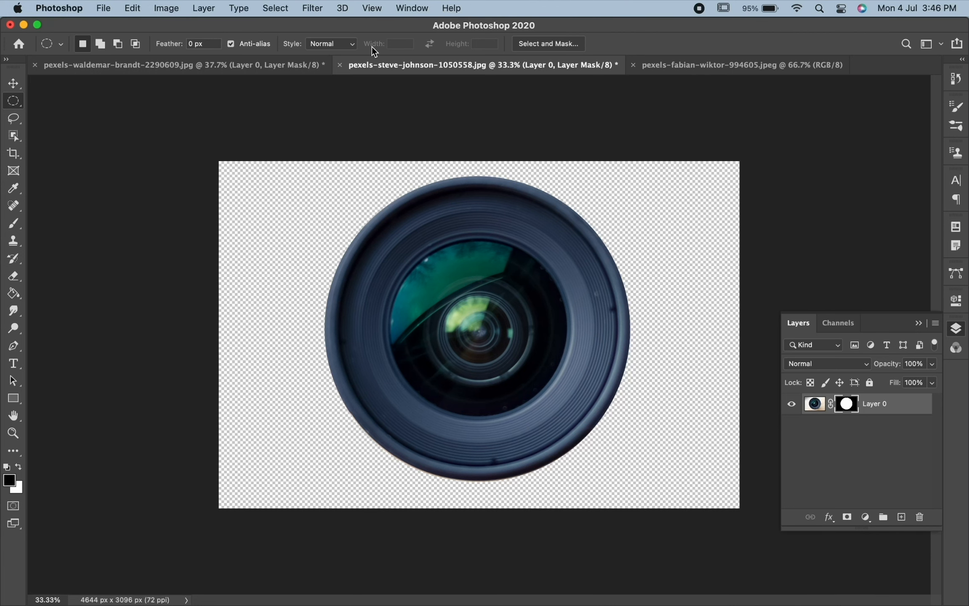
# - Switch to the beach photo and place a selection across the sky near the photo's upper edge with the Single Row Marquee Tool
pyautogui.click(704, 66)
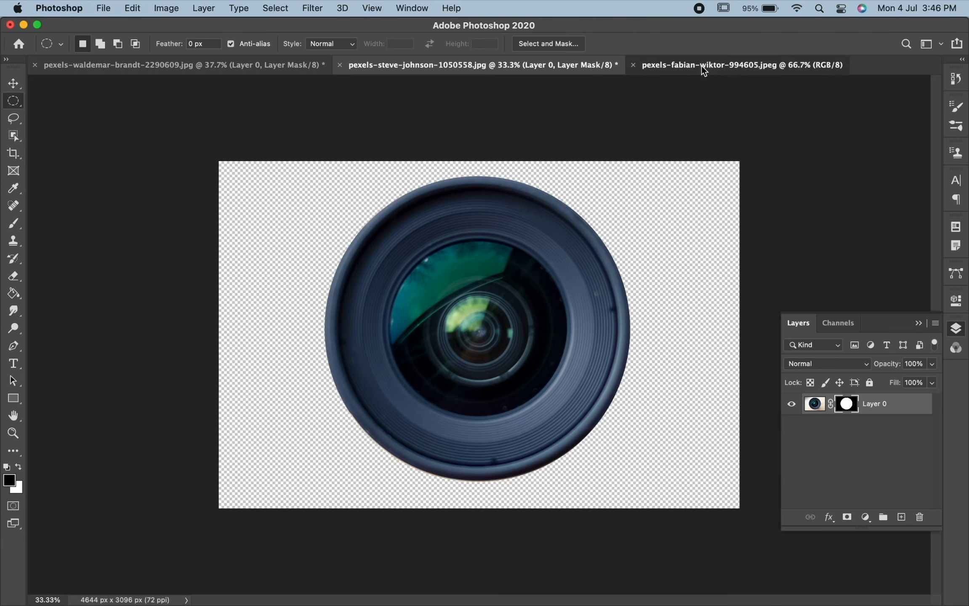
pyautogui.rightClick(13, 106)
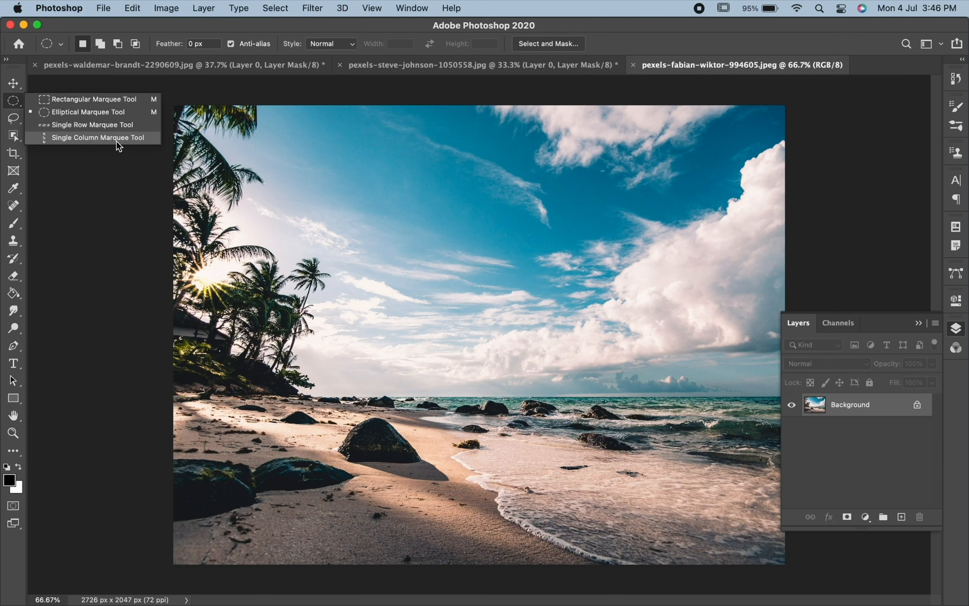
pyautogui.click(93, 125)
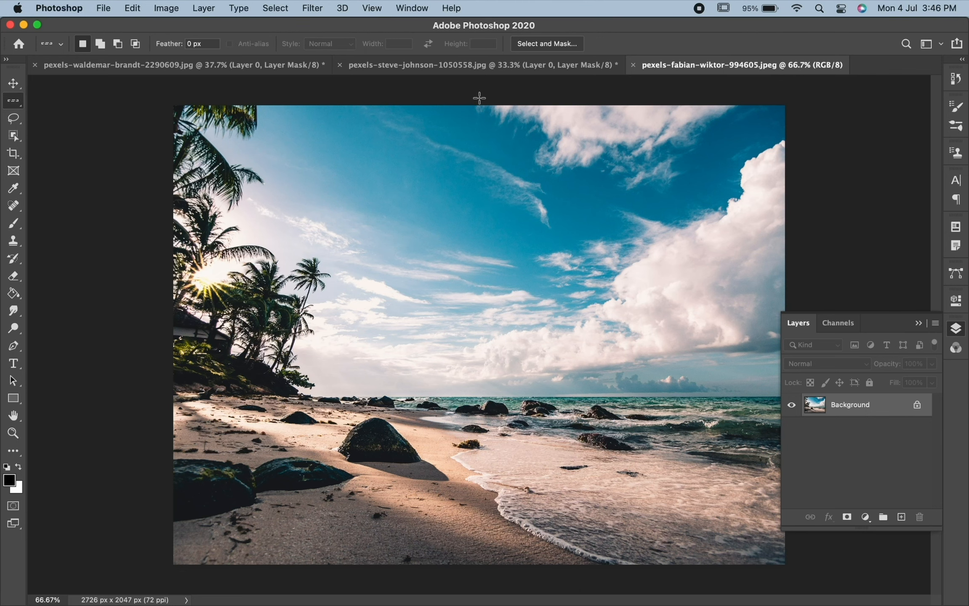
pyautogui.press('super+equal')
pyautogui.press('super+equal')
pyautogui.press('super+equal')
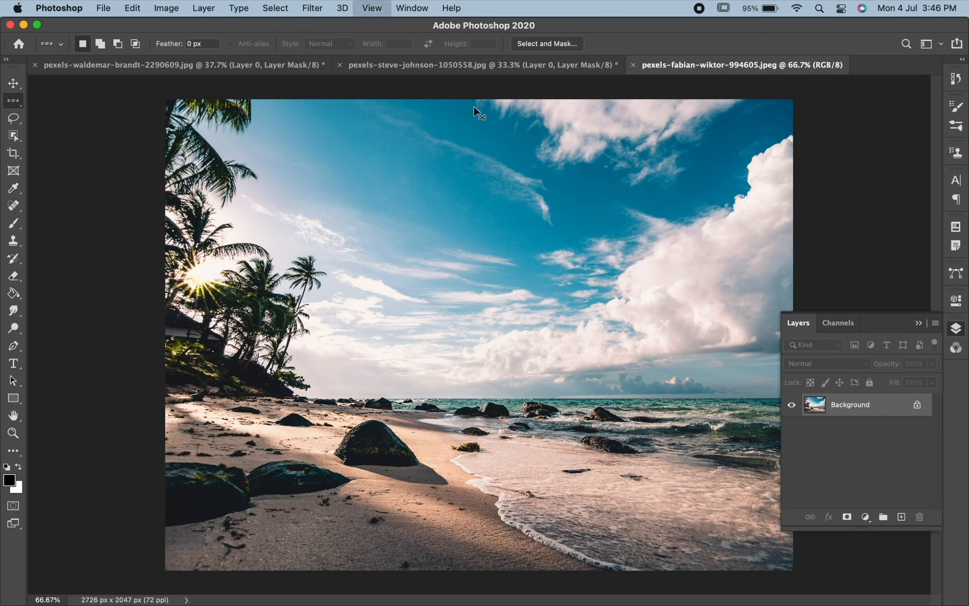
pyautogui.scroll(15, 434, 140)
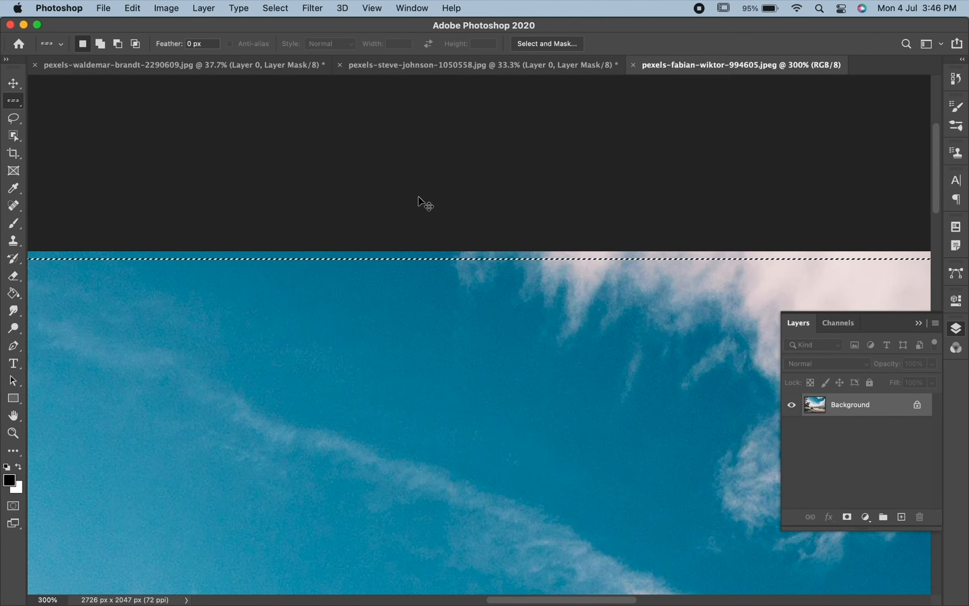
pyautogui.press('super+equal')
pyautogui.press('super+equal')
pyautogui.press('super+equal')
pyautogui.press('super+equal')
pyautogui.scroll(5, 419, 197)
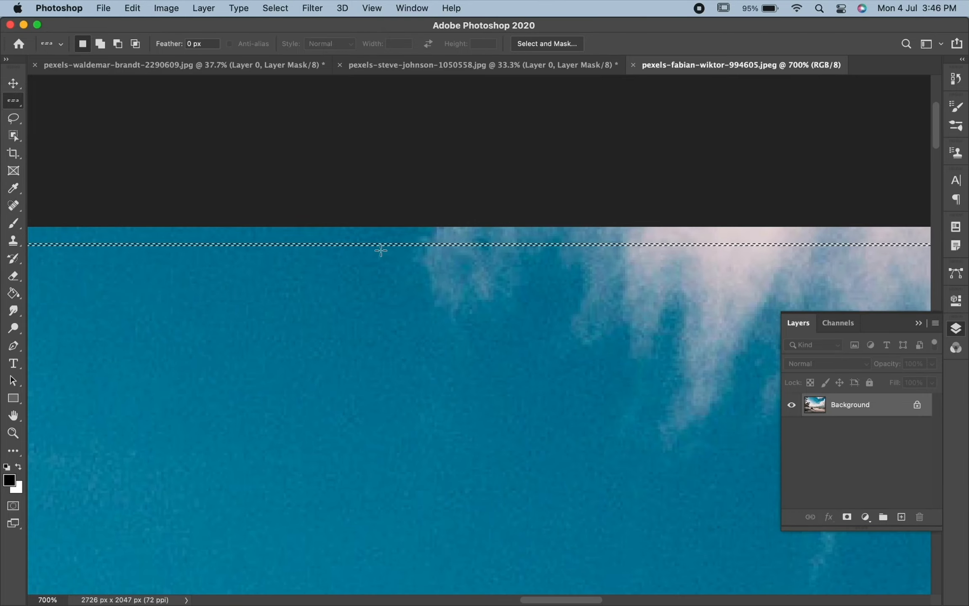
# - Replace the row selection with a vertical one near the middle of the beach photo using the Single Column Marquee Tool
pyautogui.rightClick(15, 99)
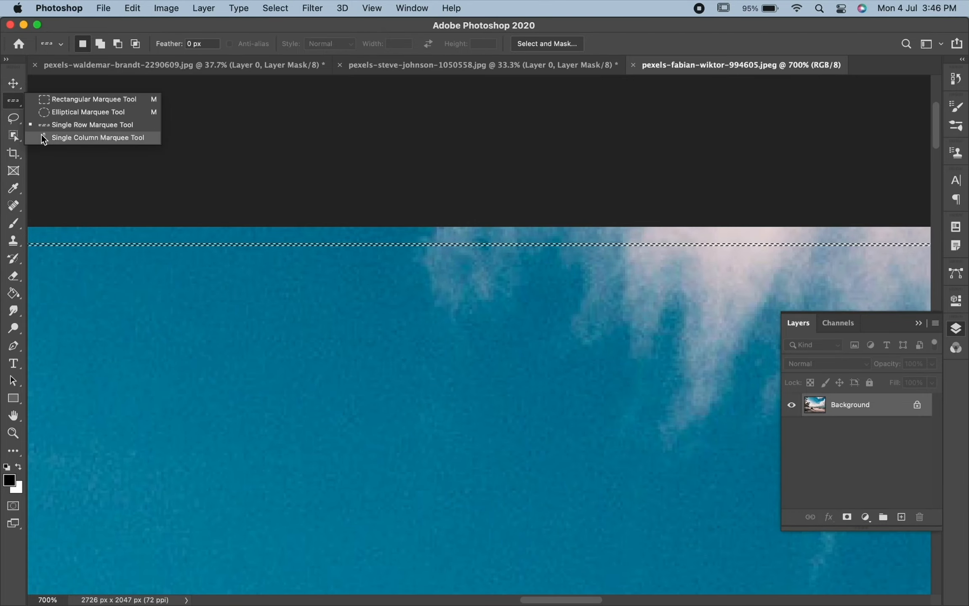
pyautogui.click(41, 134)
pyautogui.click(201, 298)
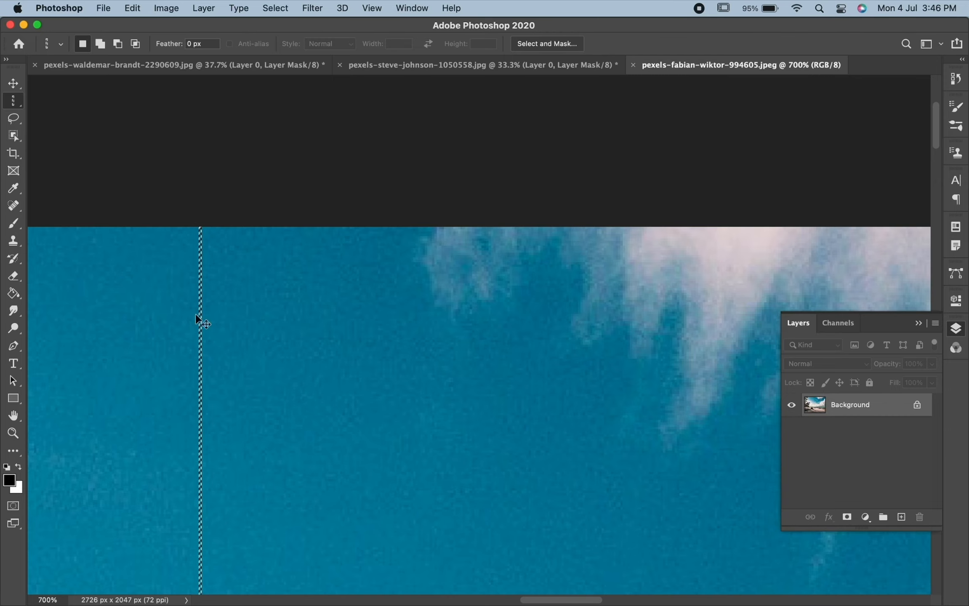
pyautogui.press('super+0')
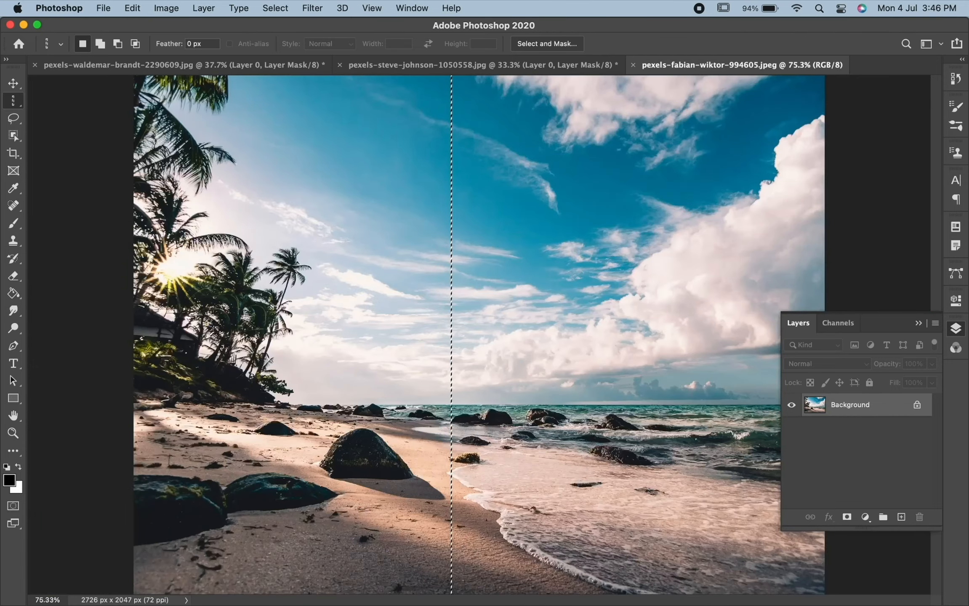
# - Unlock the beach photo's Background layer, delete the selected pixel column from it, and deselect
pyautogui.hotkey('shift', 'BackSpace')
pyautogui.click(232, 209)
pyautogui.click(917, 405)
pyautogui.press('super+d')
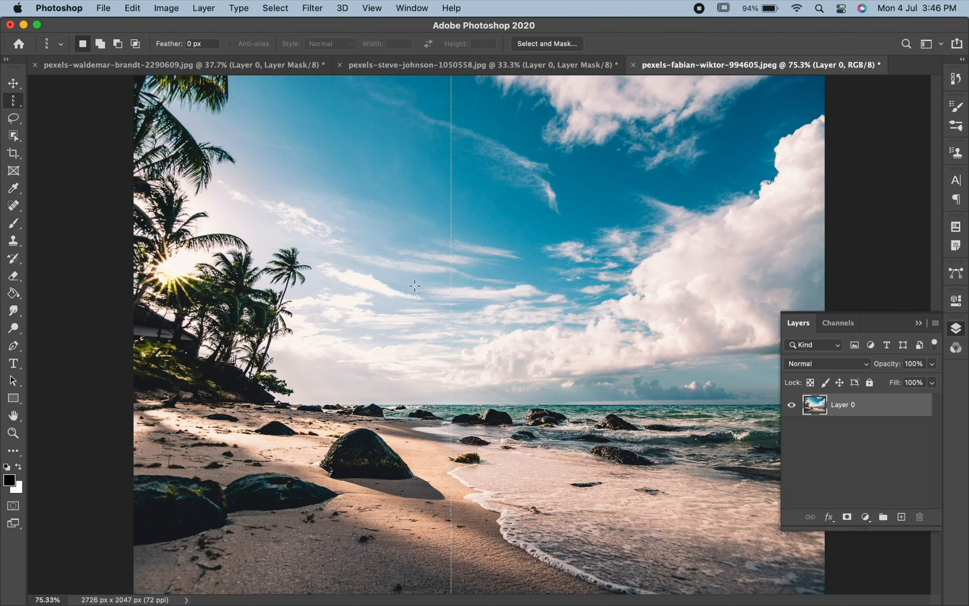